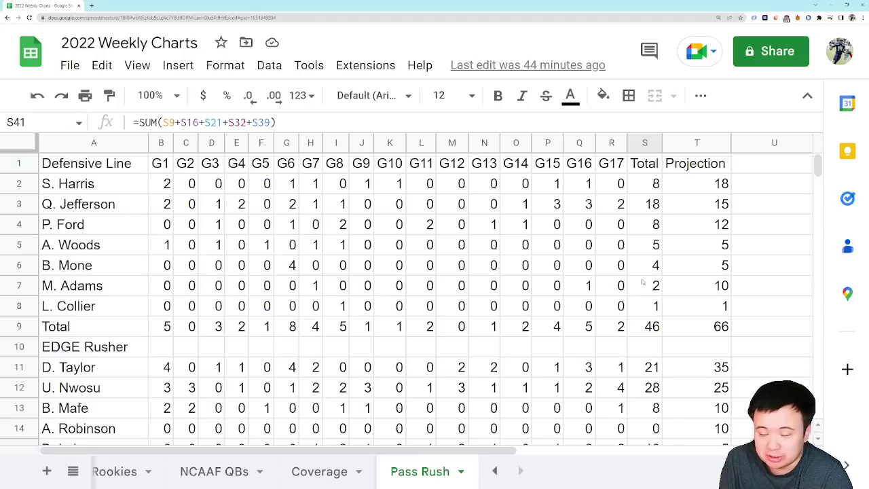
# Examine the Defensive Line section: compare totals with projections for the first two players and go through the player rows 2 to 8
pyautogui.click(695, 201)
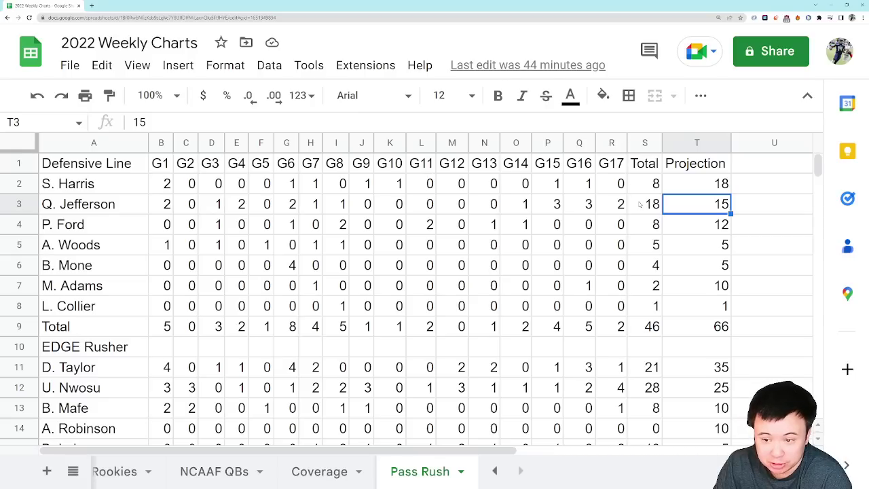
pyautogui.click(706, 188)
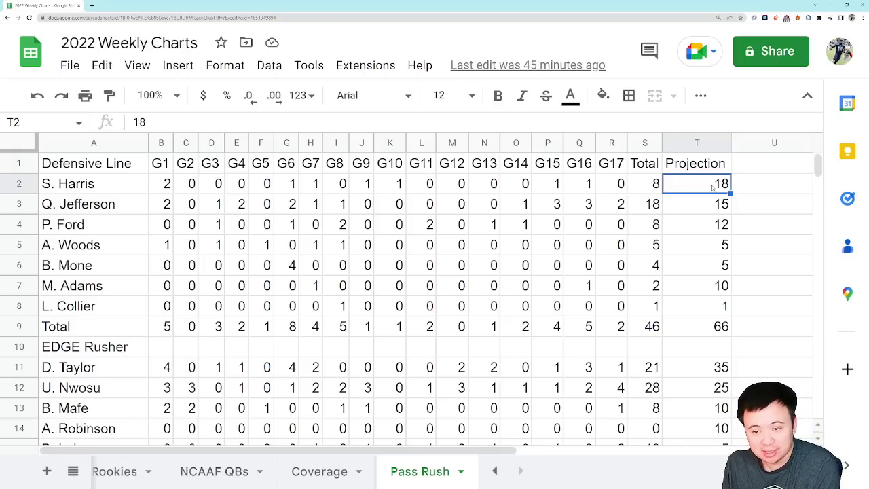
pyautogui.click(647, 189)
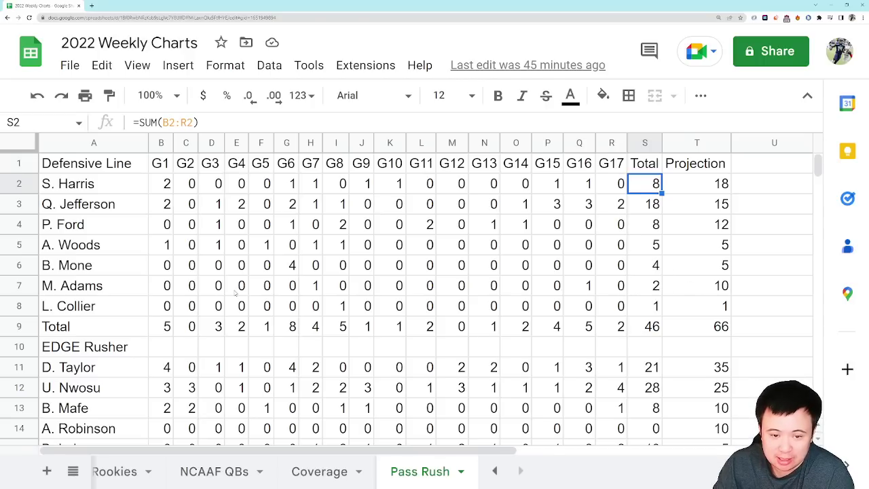
pyautogui.click(83, 231)
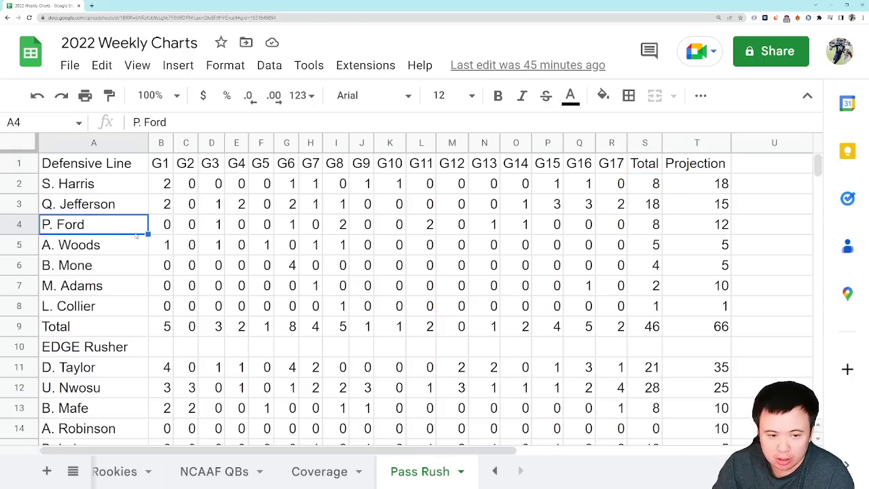
pyautogui.click(121, 248)
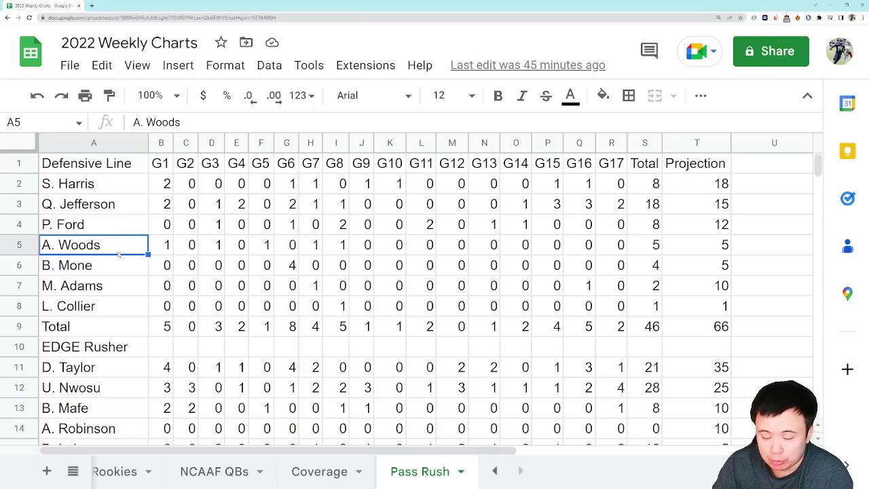
pyautogui.click(130, 270)
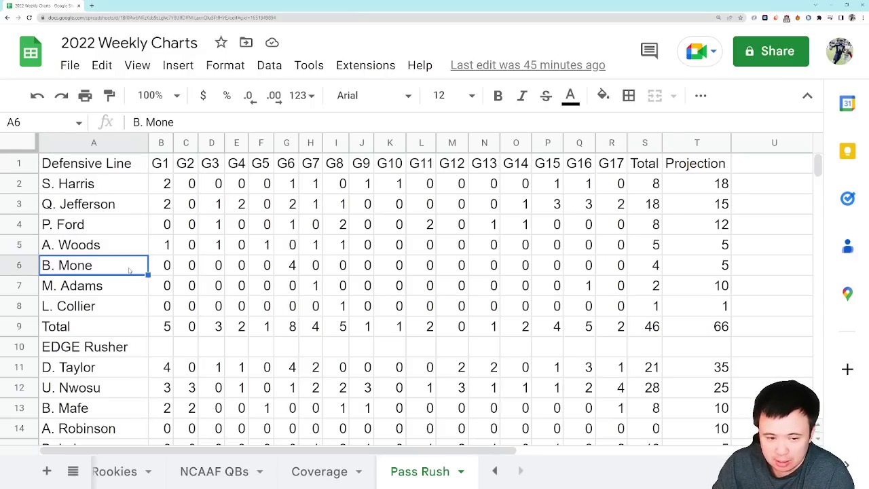
pyautogui.click(120, 291)
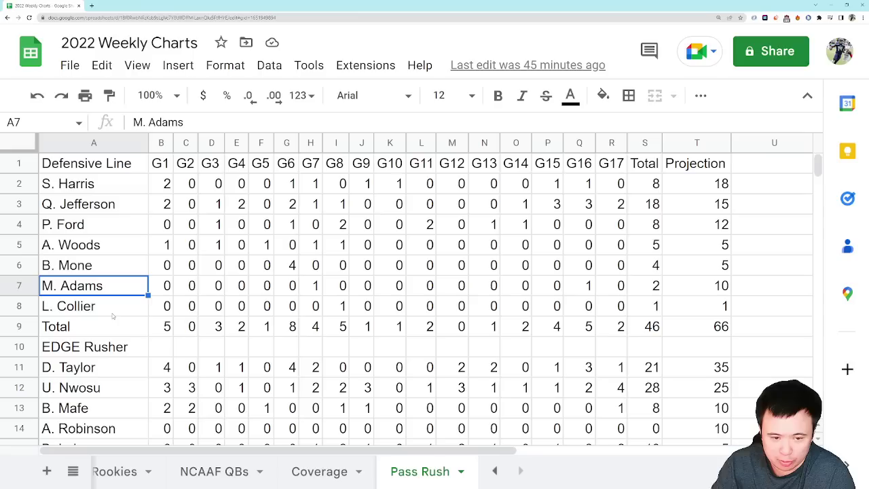
pyautogui.click(114, 317)
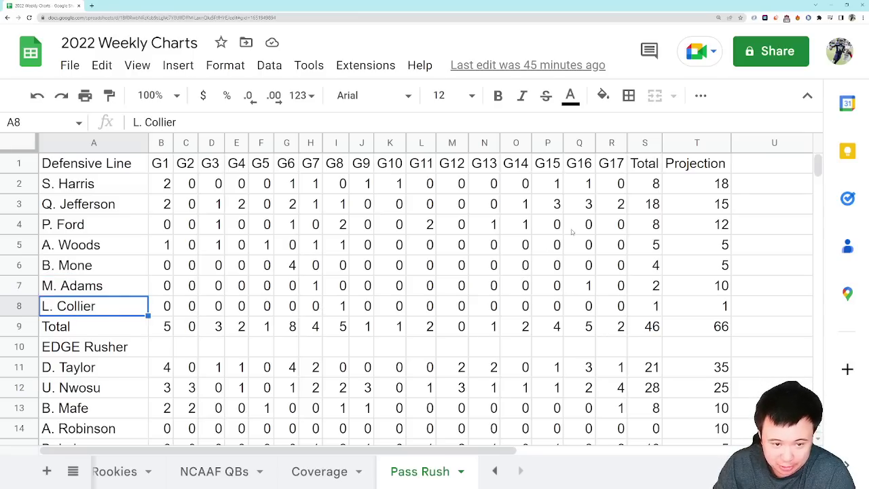
pyautogui.click(74, 192)
pyautogui.click(115, 206)
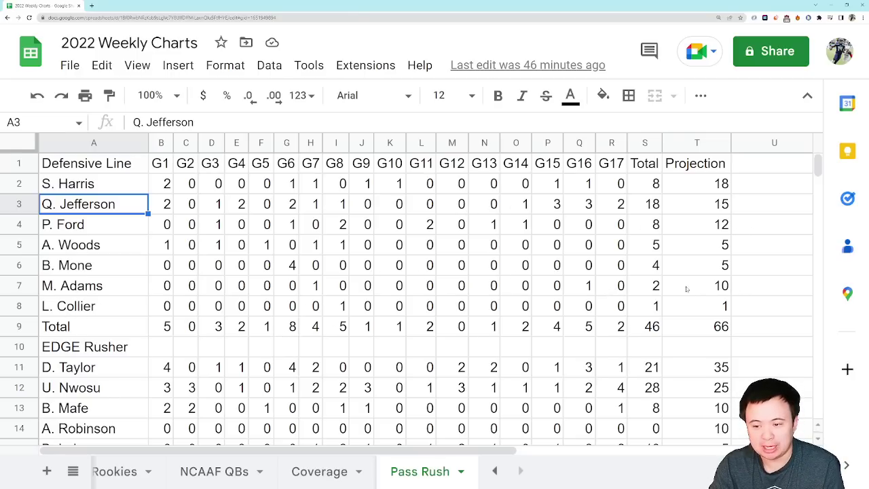
# Compare the season total with the projection for row 7 and the Defensive Line Total row, and check the row 3 total
pyautogui.click(655, 290)
pyautogui.click(696, 291)
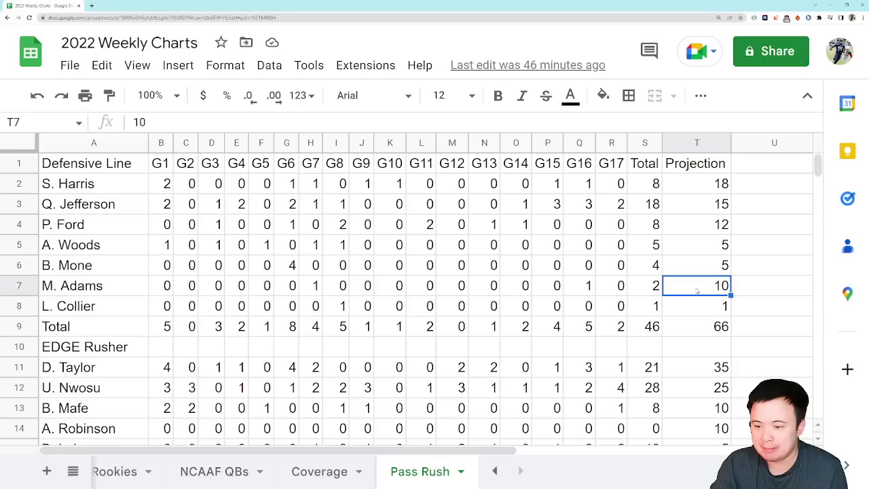
pyautogui.click(656, 291)
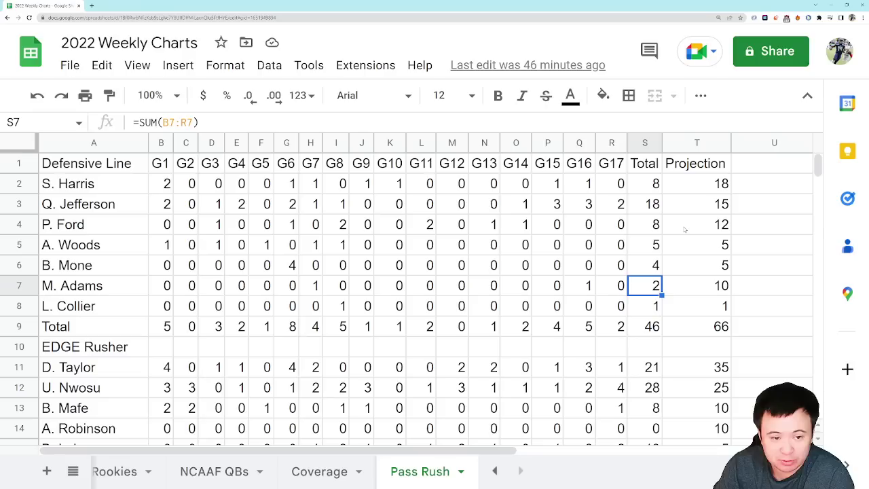
pyautogui.click(650, 329)
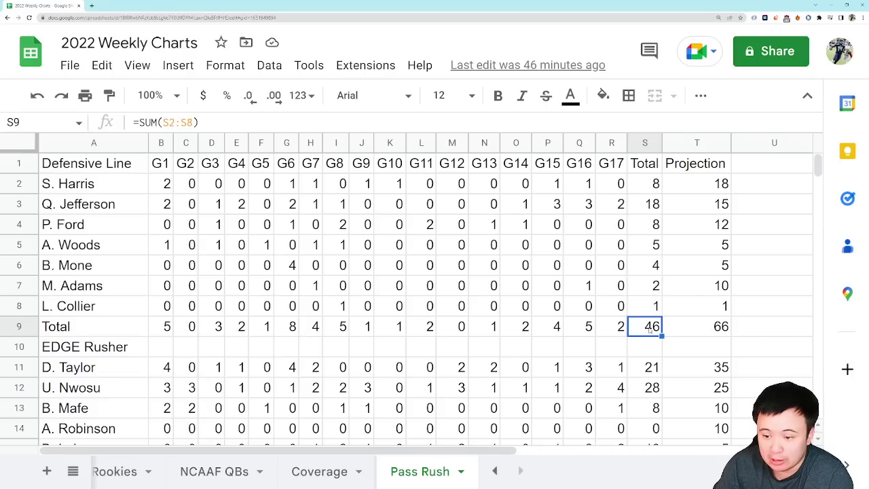
pyautogui.click(687, 333)
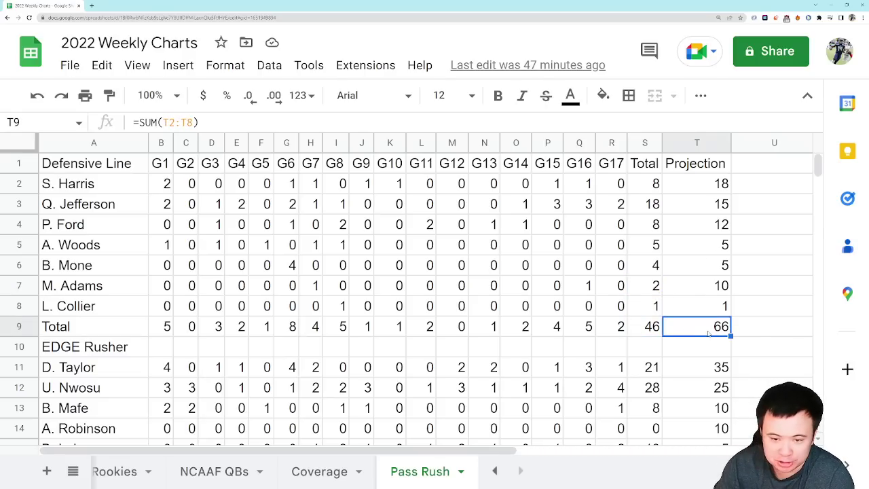
pyautogui.click(106, 204)
pyautogui.click(641, 210)
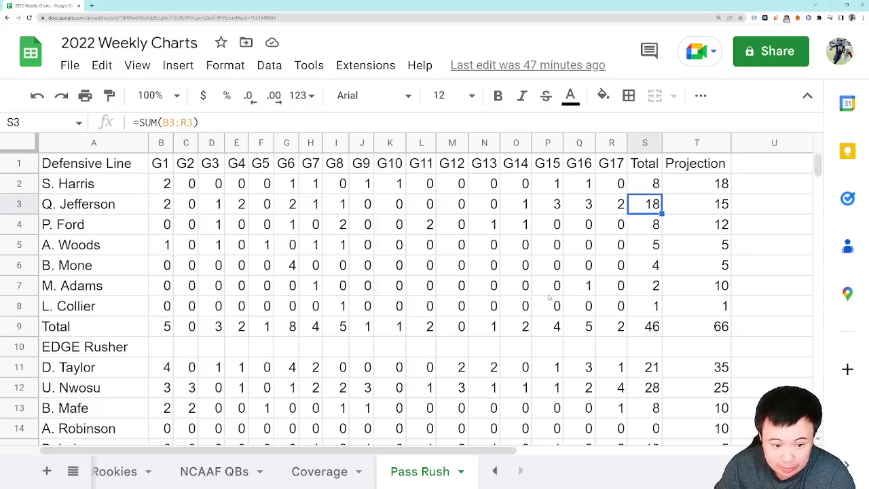
# Examine the EDGE Rusher section's G17 figures in rows 11, 12, 13 and 15, including the season total in row 15
pyautogui.scroll(-2, 550, 297)
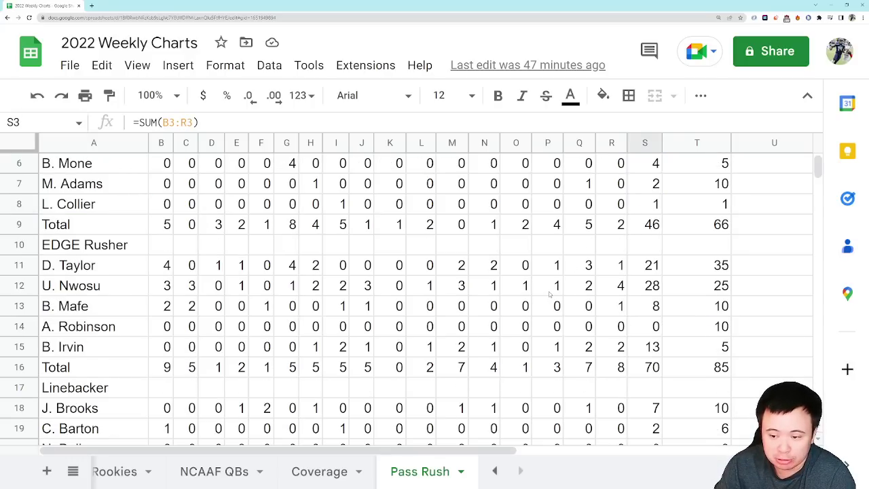
pyautogui.click(139, 266)
pyautogui.scroll(-1, 131, 215)
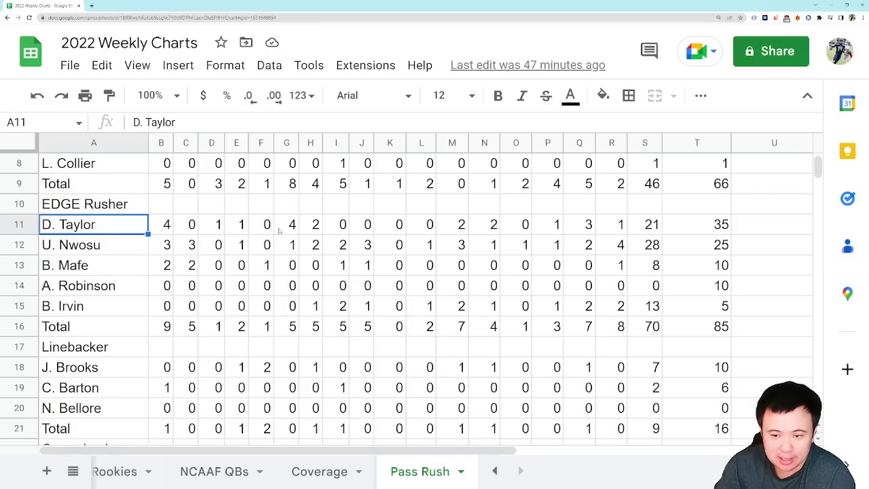
pyautogui.click(620, 226)
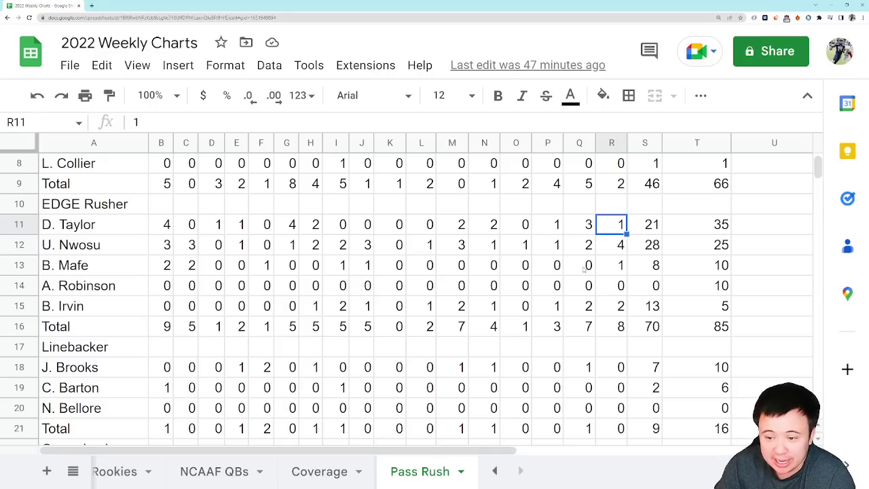
pyautogui.click(612, 273)
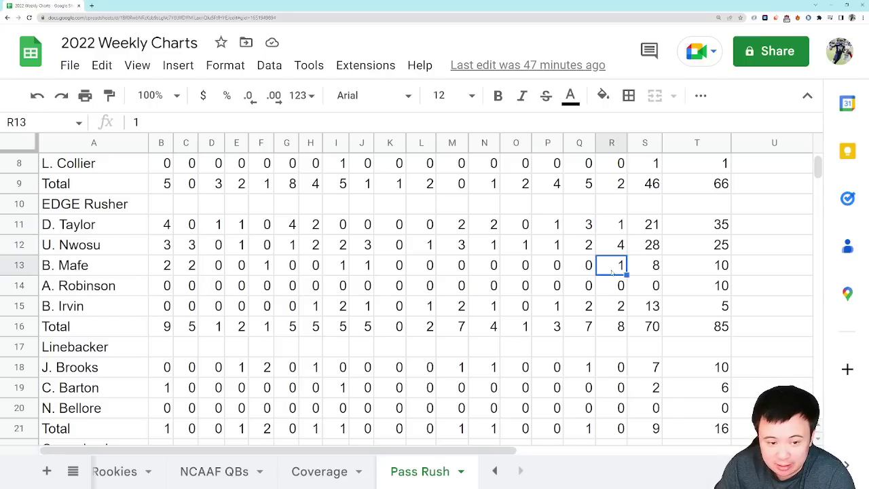
pyautogui.click(111, 250)
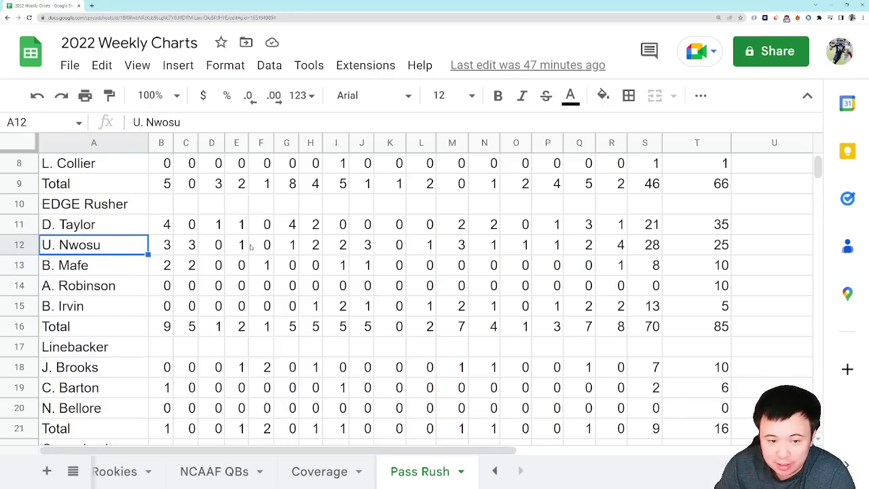
pyautogui.click(623, 251)
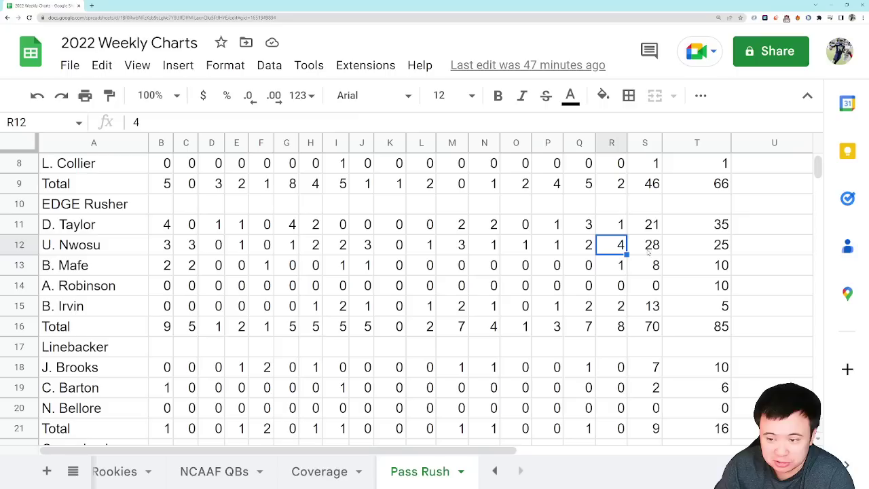
pyautogui.click(629, 313)
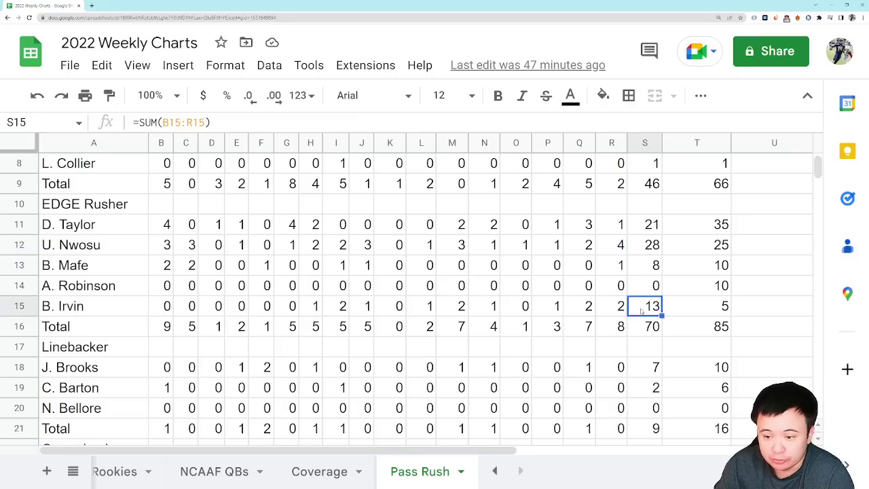
pyautogui.click(623, 313)
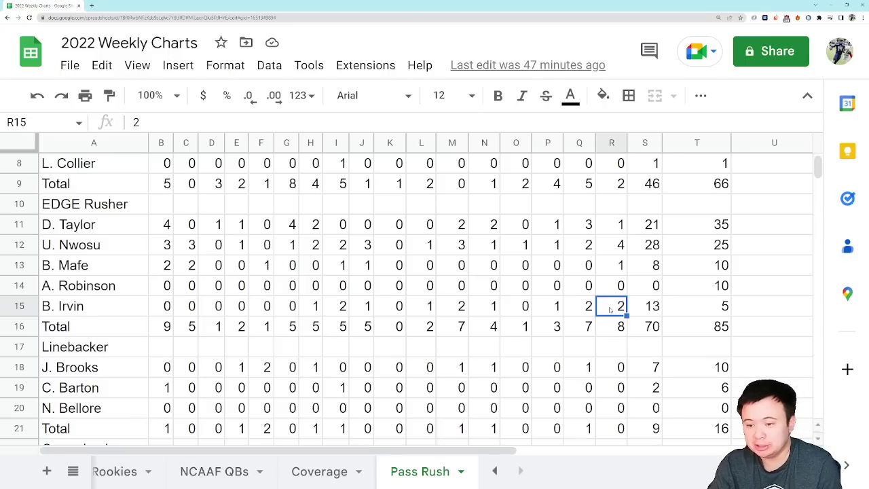
pyautogui.click(631, 310)
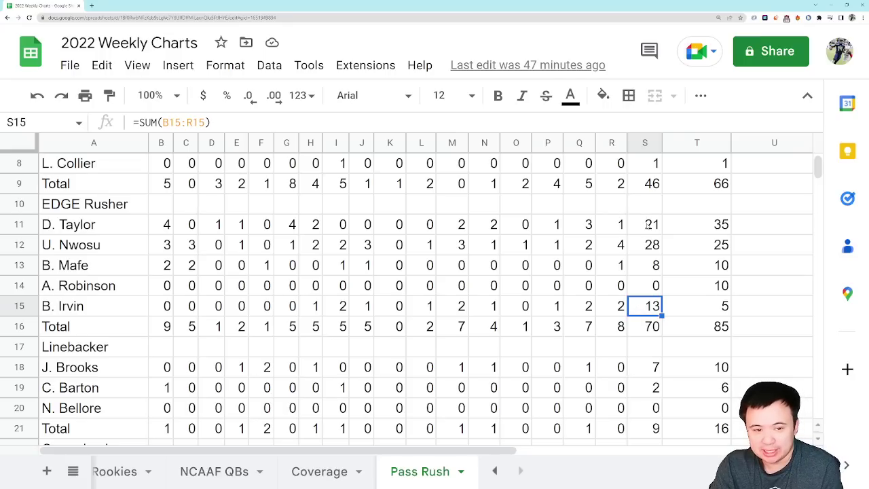
# Compare totals with projections for EDGE Rusher rows 11 and 15 and the group's Total row, and review the row 14 player
pyautogui.click(647, 226)
pyautogui.click(724, 231)
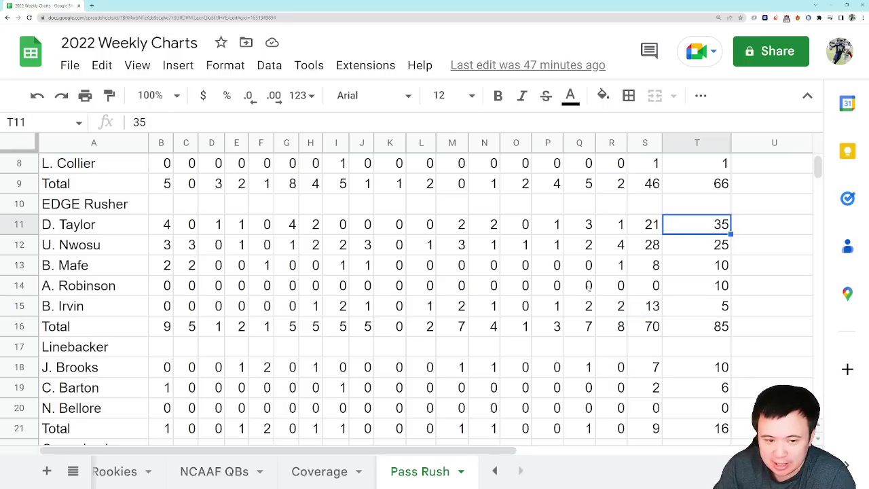
pyautogui.click(137, 289)
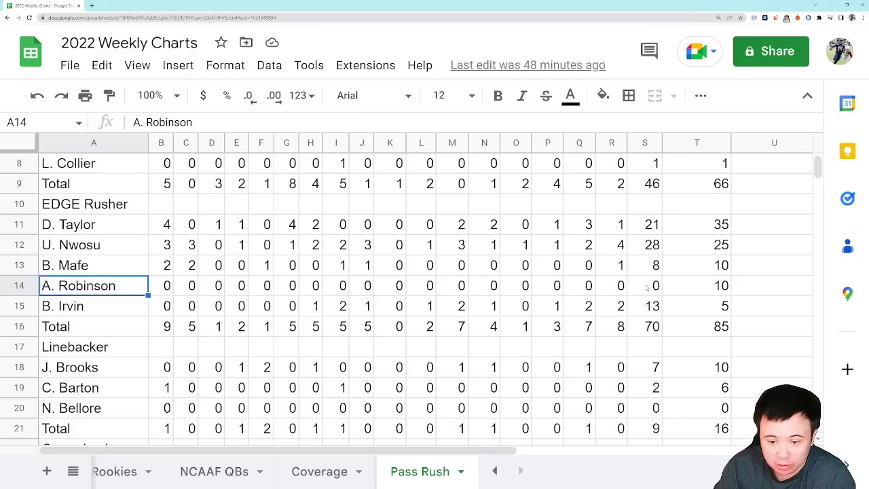
pyautogui.click(651, 311)
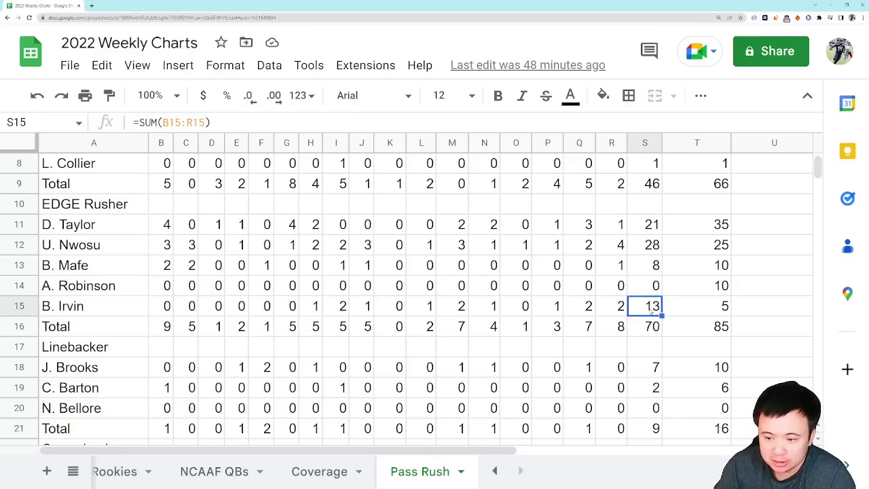
pyautogui.click(710, 313)
pyautogui.click(644, 313)
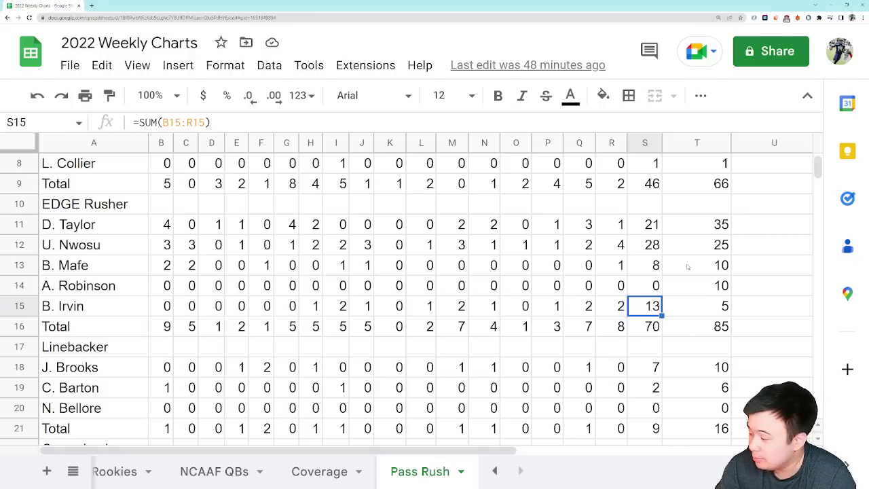
pyautogui.click(652, 329)
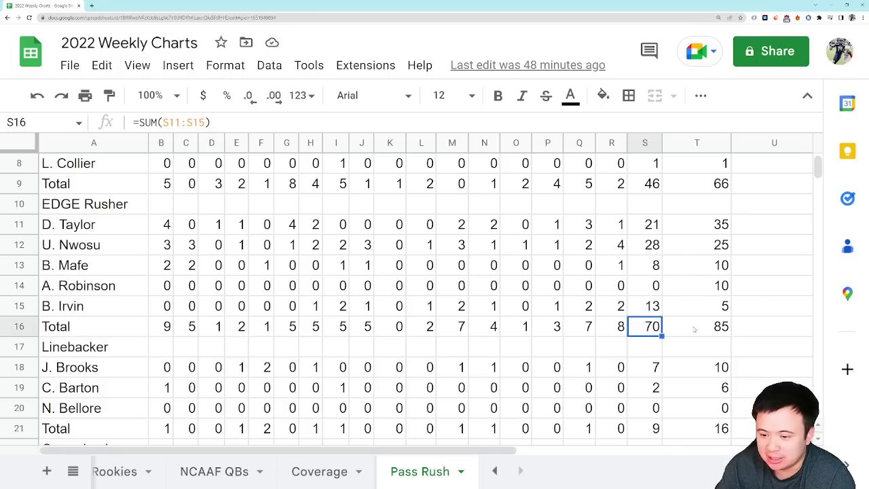
pyautogui.click(711, 332)
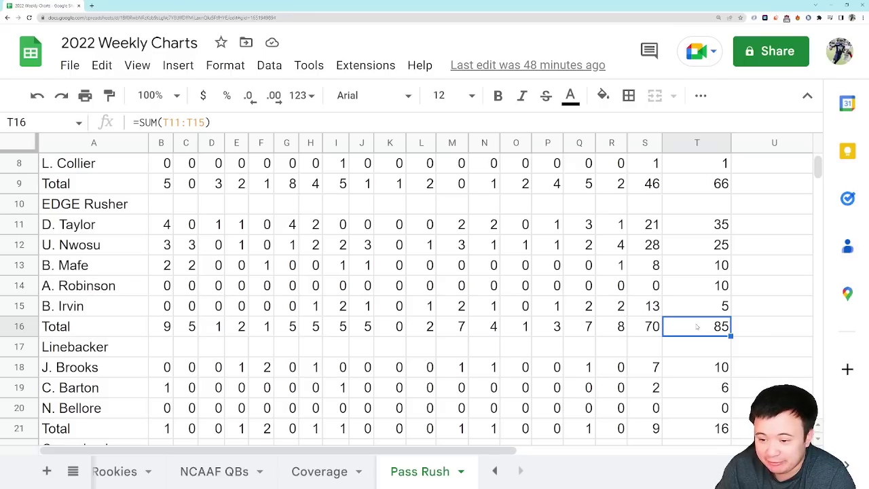
pyautogui.click(715, 315)
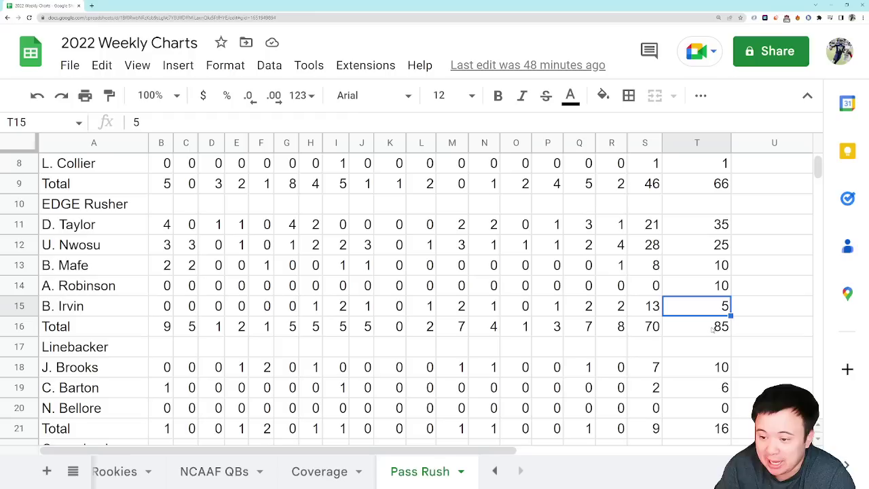
pyautogui.click(657, 332)
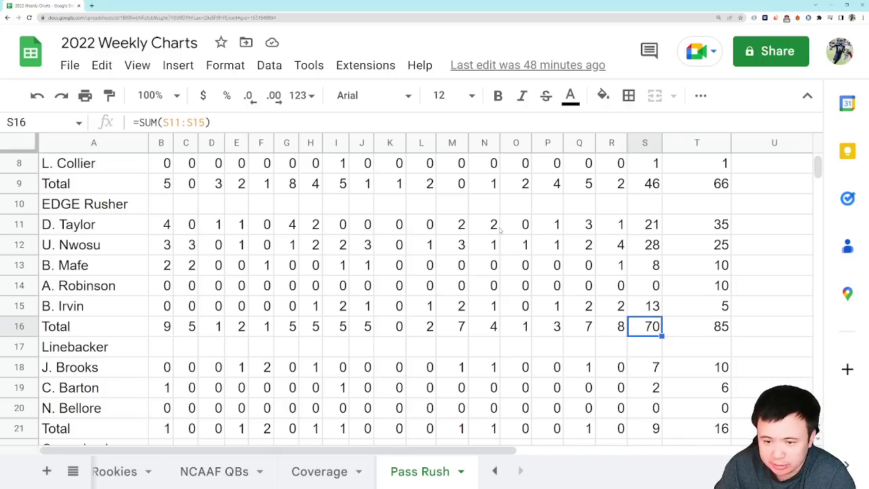
# Review the season totals of the first two EDGE rushers, plus the second one's projection and G12 figure
pyautogui.click(658, 232)
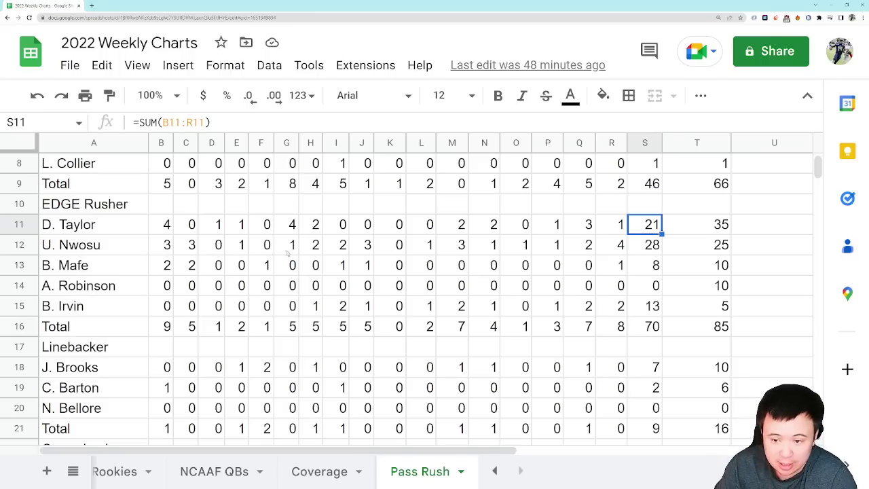
pyautogui.click(680, 251)
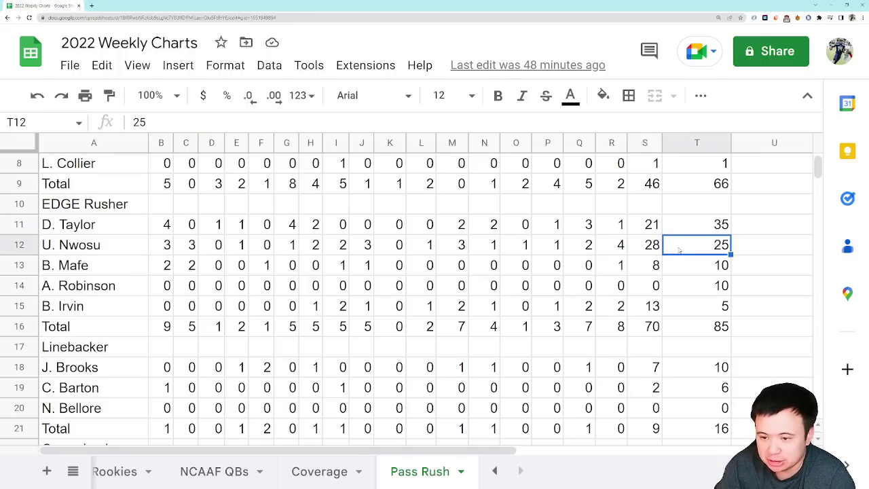
pyautogui.click(652, 251)
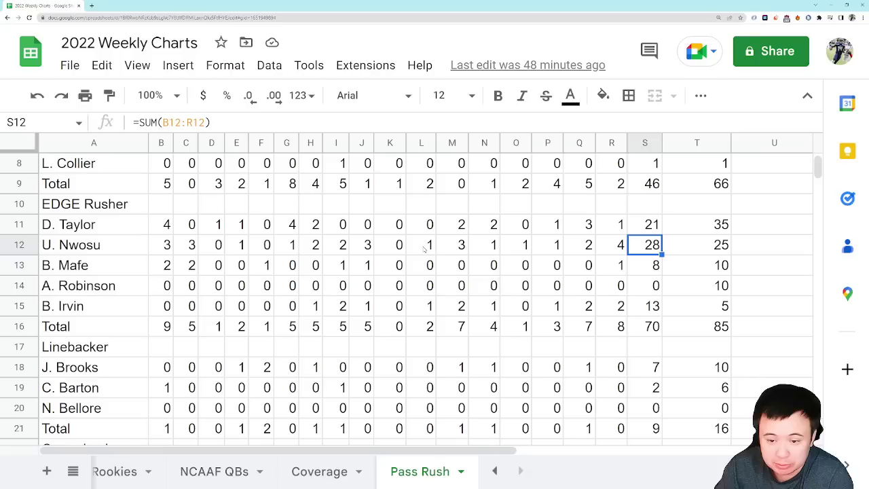
pyautogui.click(455, 247)
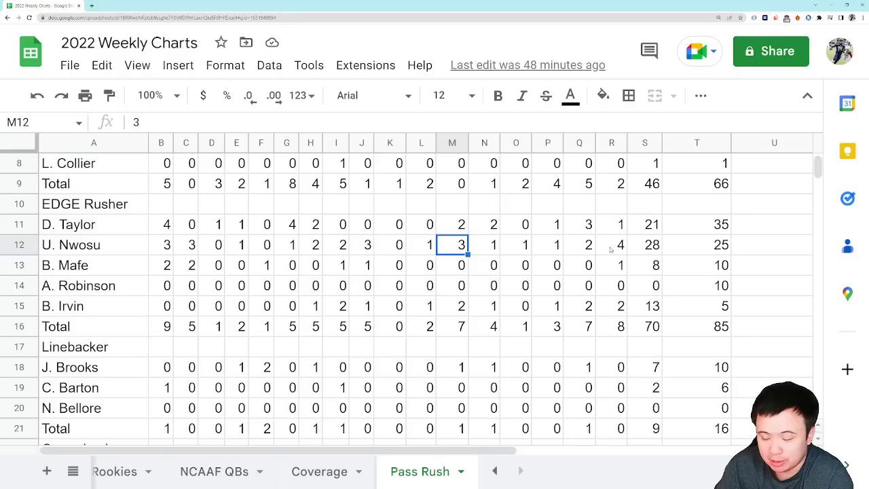
# Review the EDGE Rusher season totals in rows 12 and 13, and check the players in rows 11, 14 and 15
pyautogui.click(649, 248)
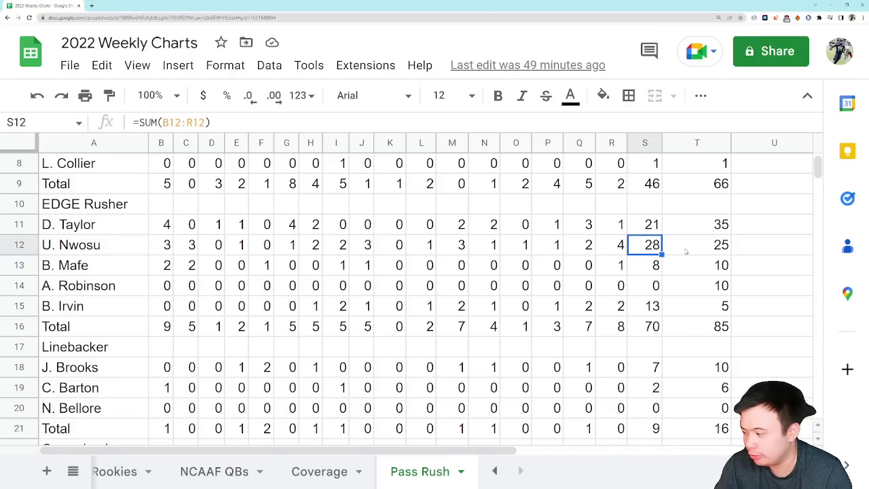
pyautogui.click(649, 269)
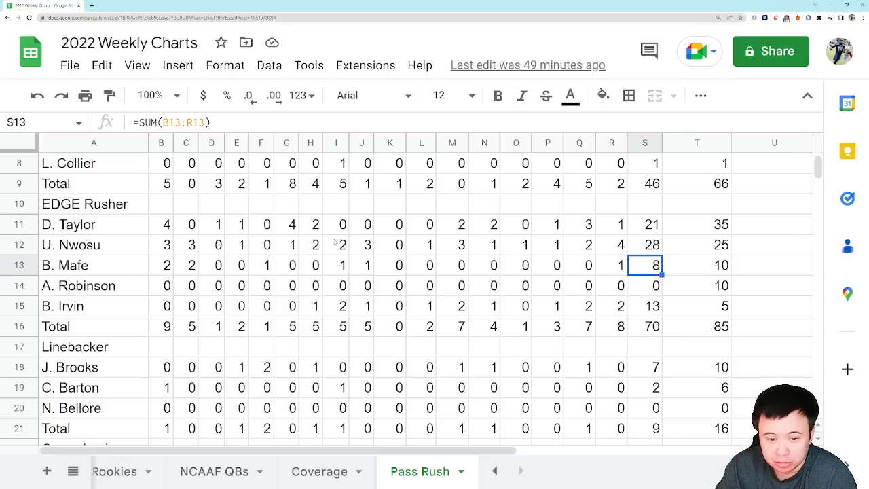
pyautogui.click(129, 231)
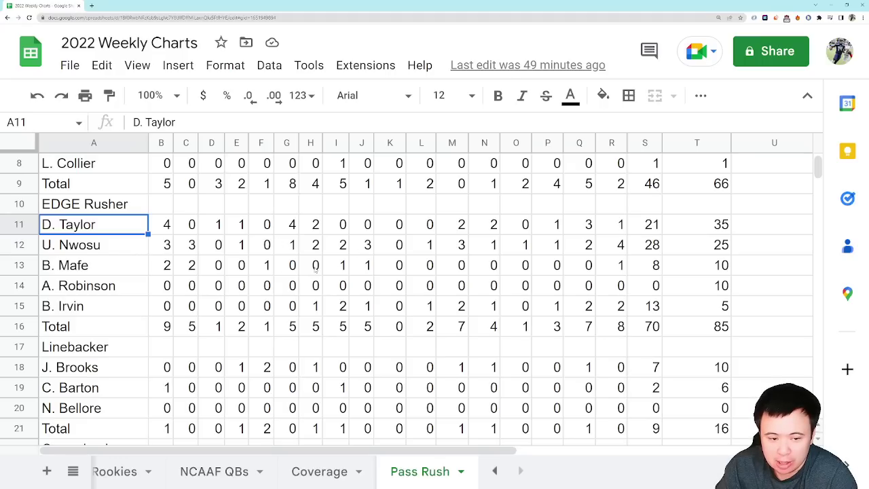
pyautogui.click(234, 288)
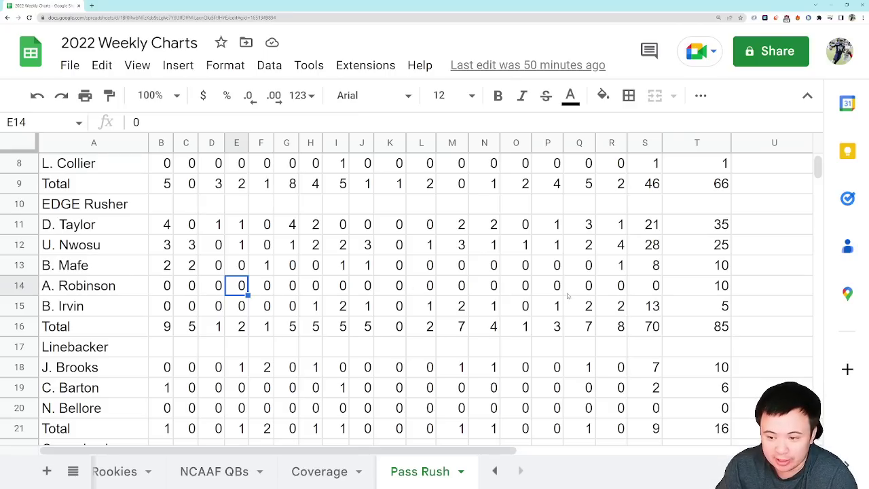
pyautogui.click(498, 307)
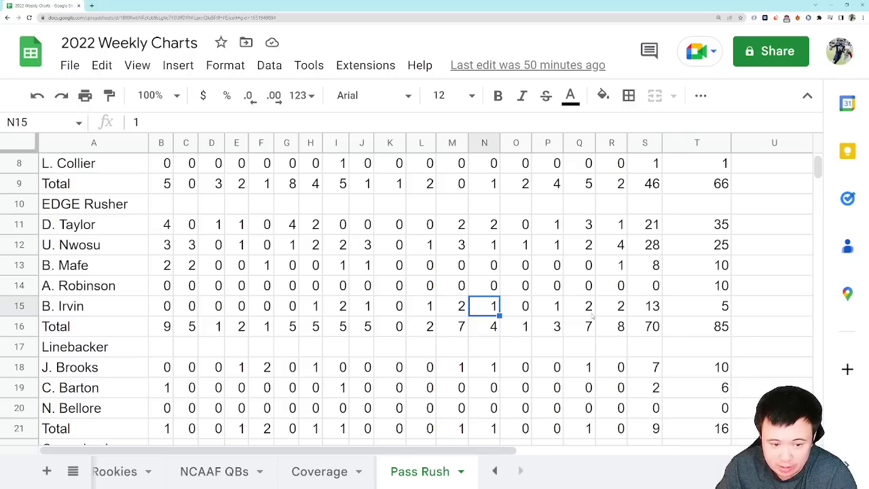
# Examine the Linebacker G17 figures in rows 18 to 20, the group's total against its projection, and the row 18 season total
pyautogui.scroll(-1, 384, 294)
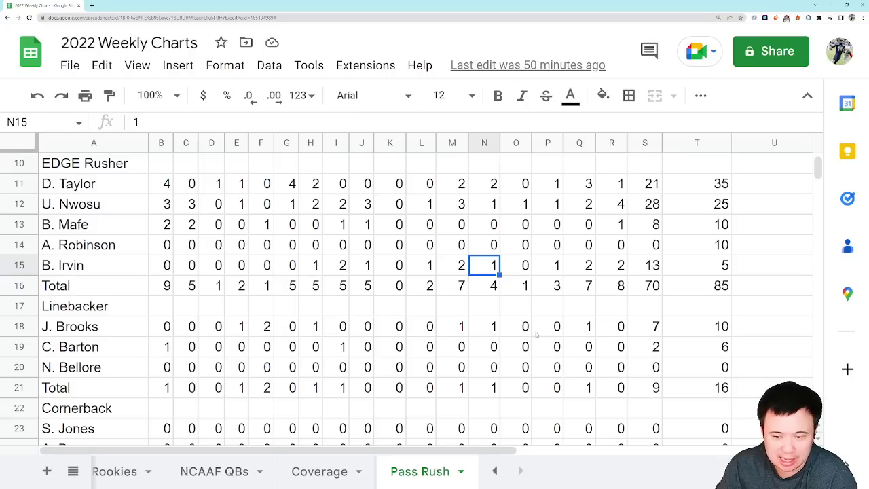
pyautogui.click(625, 328)
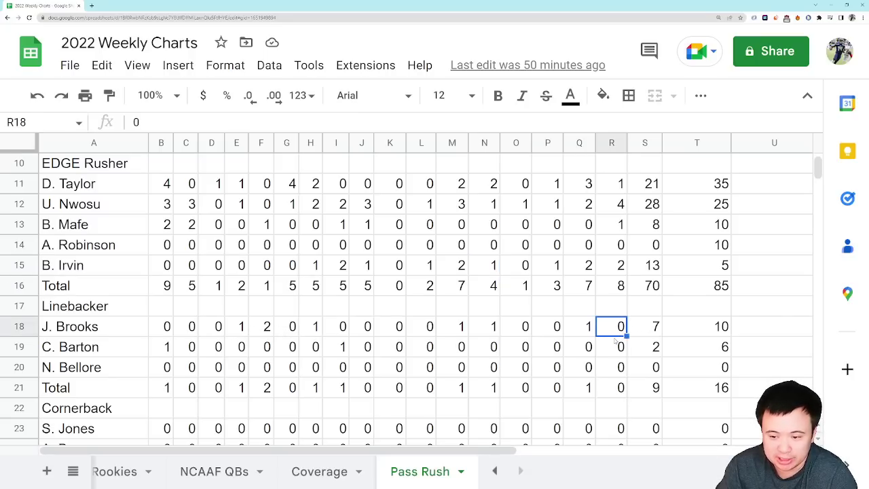
pyautogui.click(614, 341)
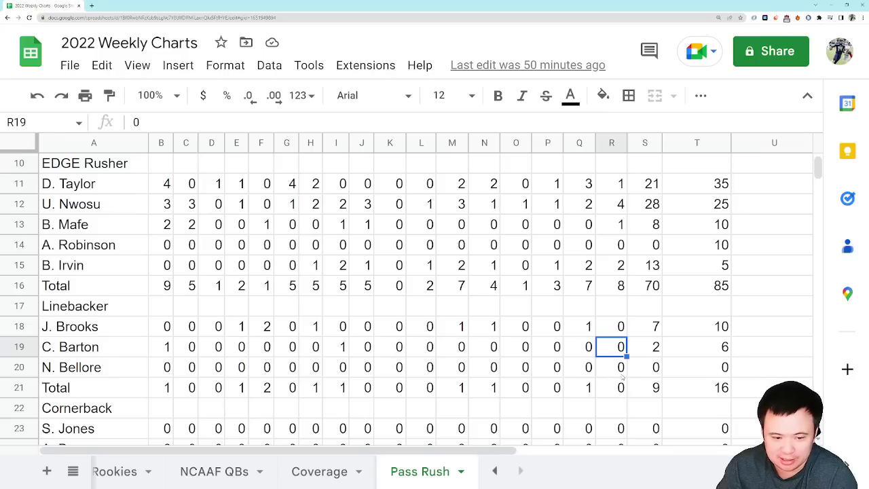
pyautogui.click(622, 374)
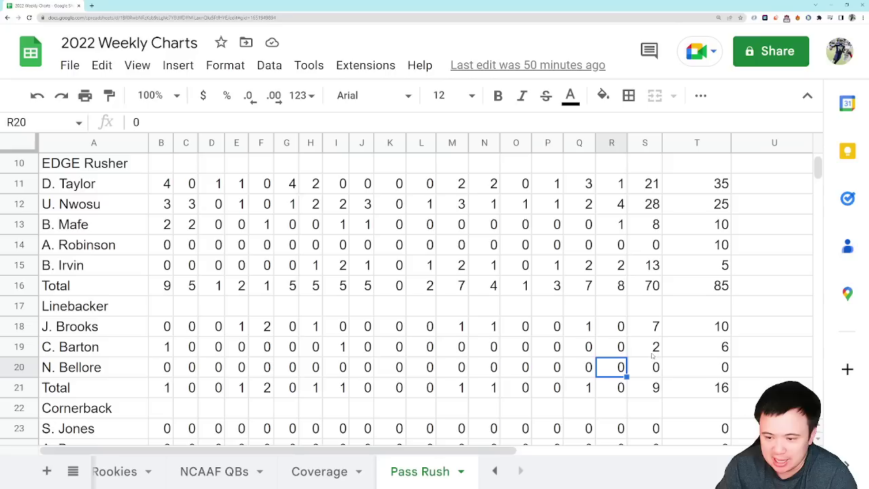
pyautogui.click(660, 391)
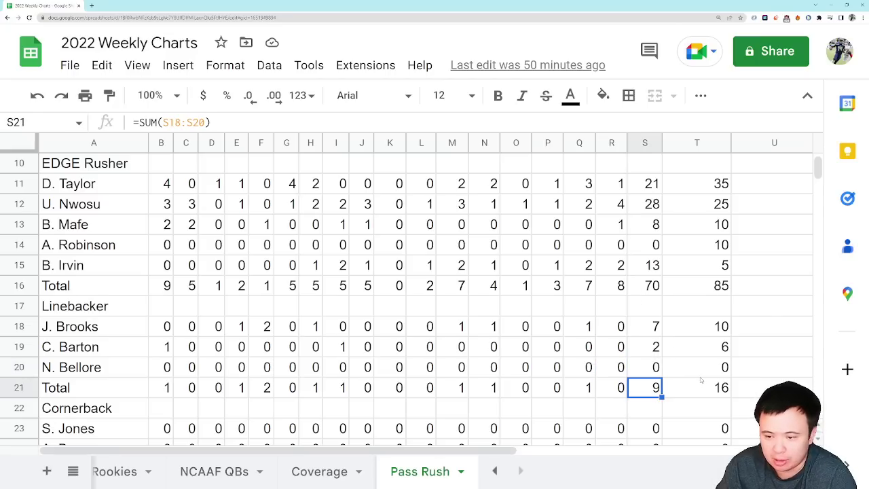
pyautogui.click(687, 390)
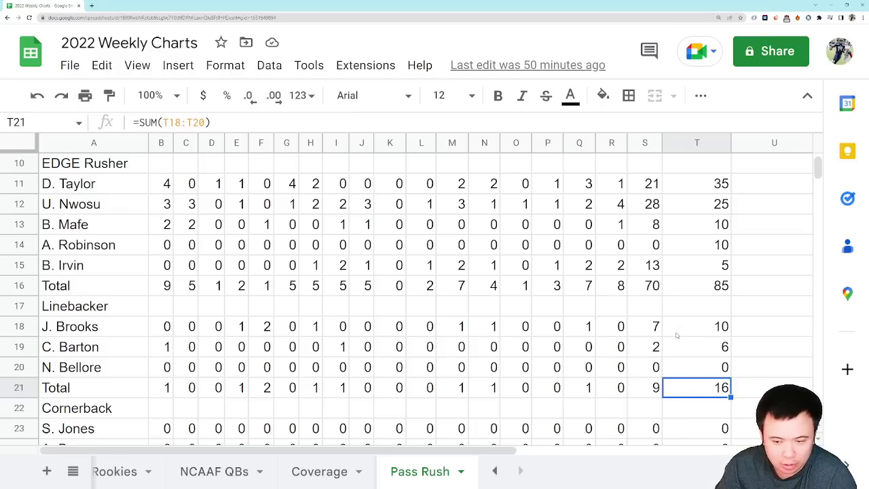
pyautogui.click(80, 330)
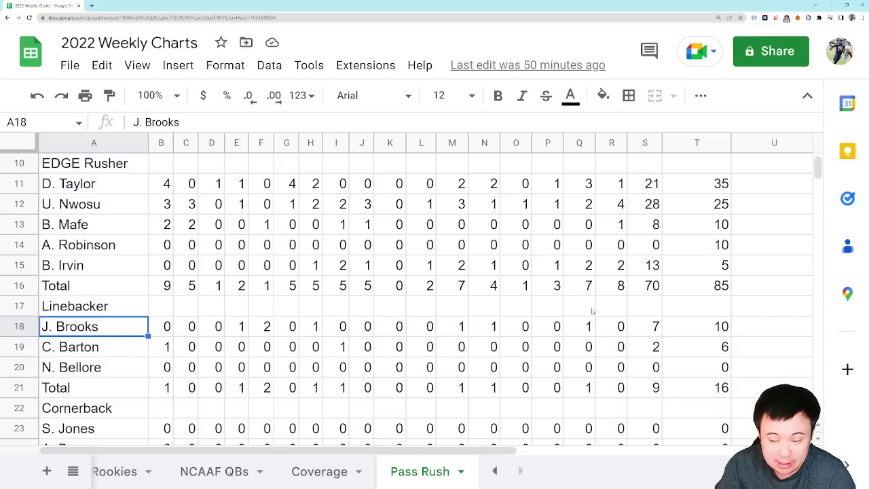
pyautogui.click(641, 327)
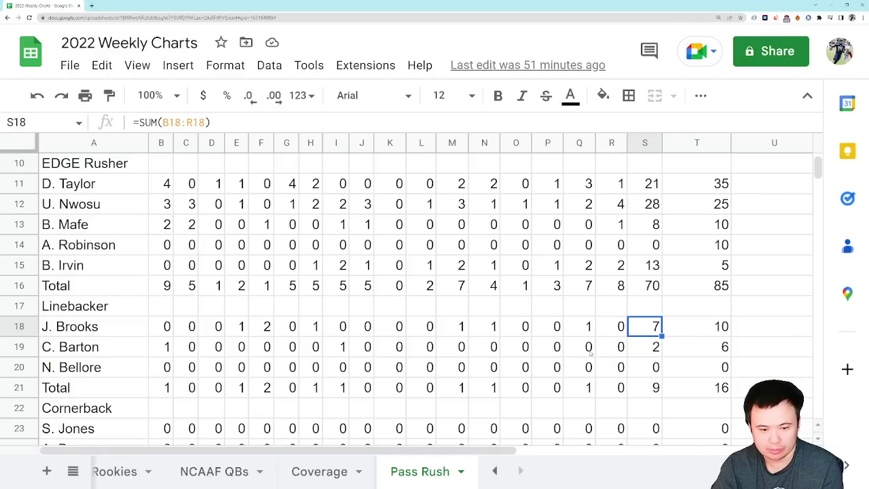
# Review the Cornerback season totals in rows 26, 28 and 31, plus the G17 figure in row 28
pyautogui.scroll(-4, 590, 352)
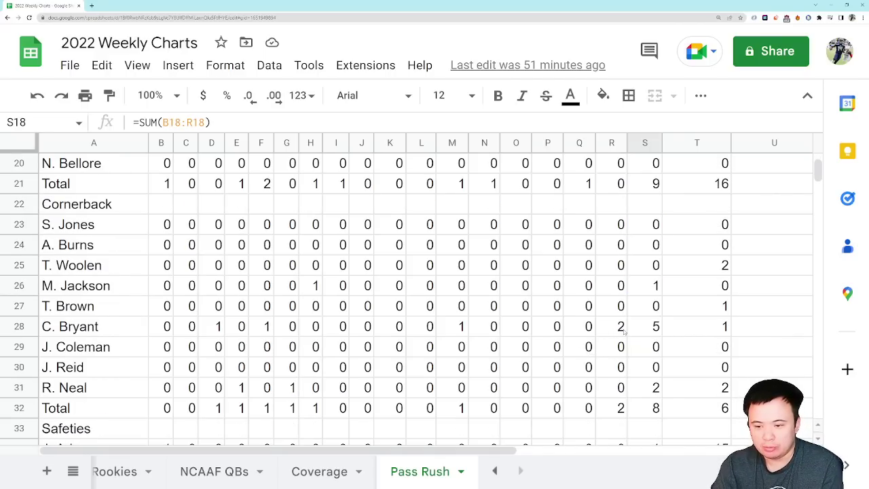
pyautogui.click(624, 331)
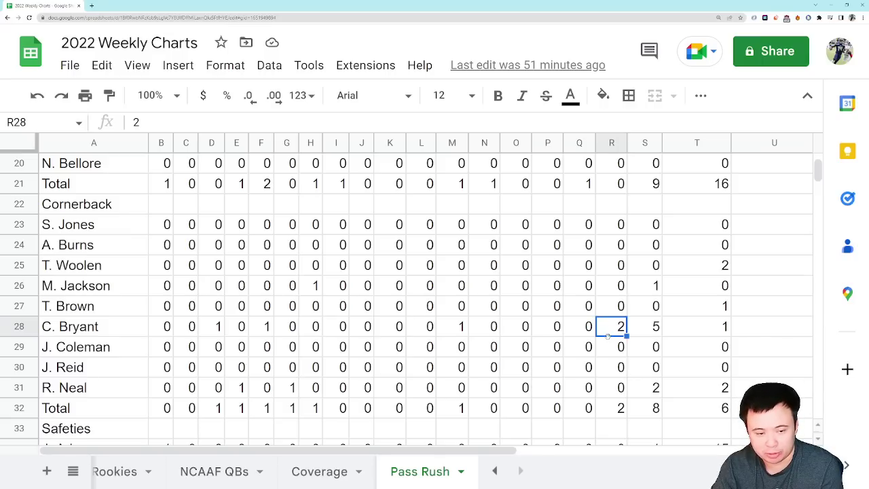
pyautogui.click(648, 333)
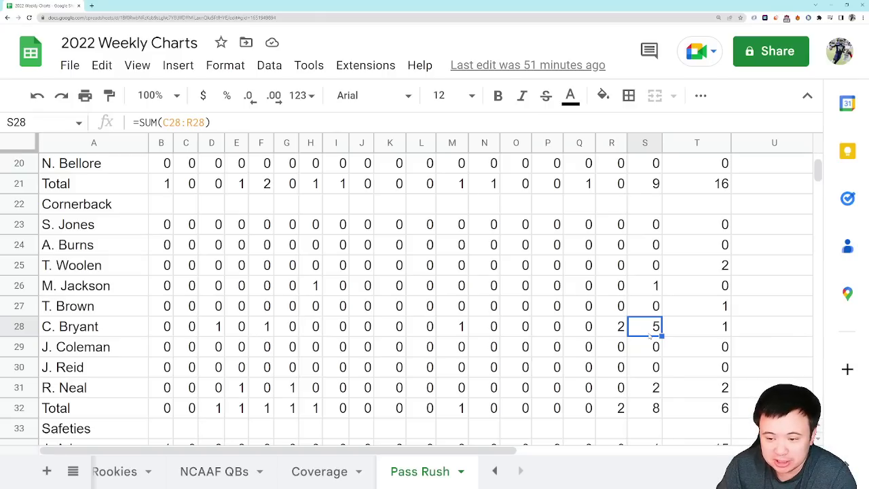
pyautogui.click(649, 290)
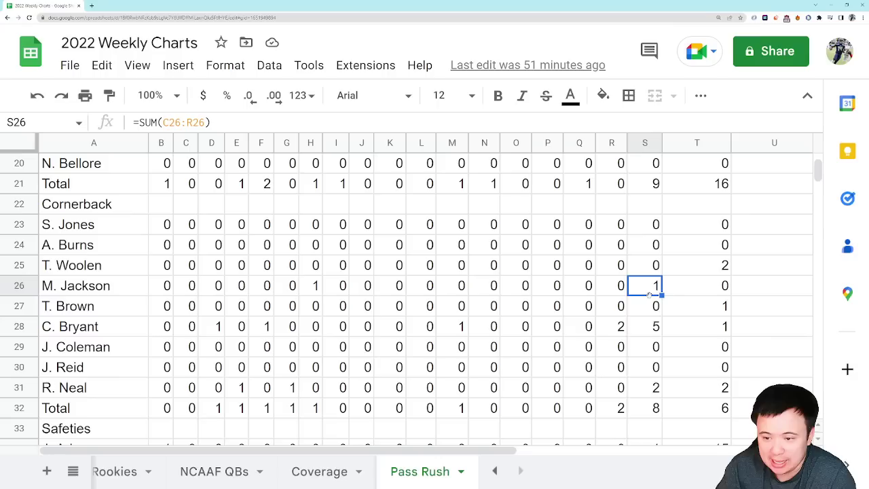
pyautogui.click(642, 394)
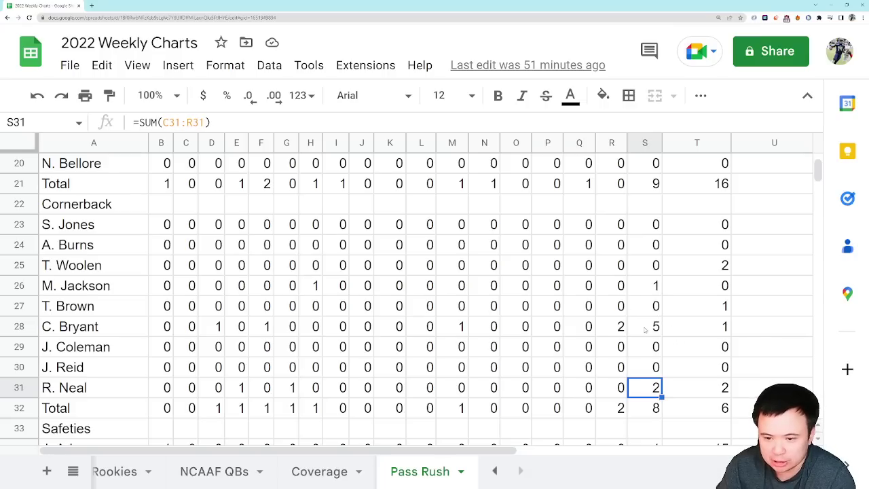
pyautogui.click(641, 328)
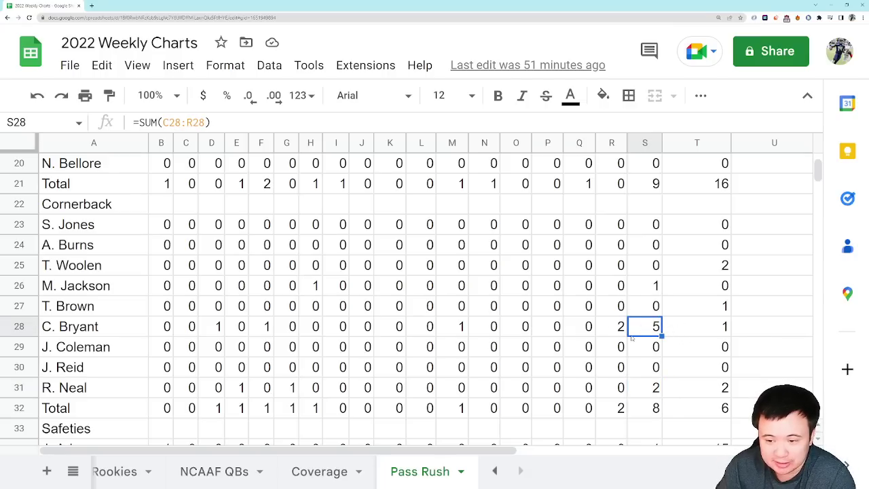
# Compare season totals with projections for Cornerback row 28 and the group's Total row, rechecking row 28's G17 figure
pyautogui.click(607, 332)
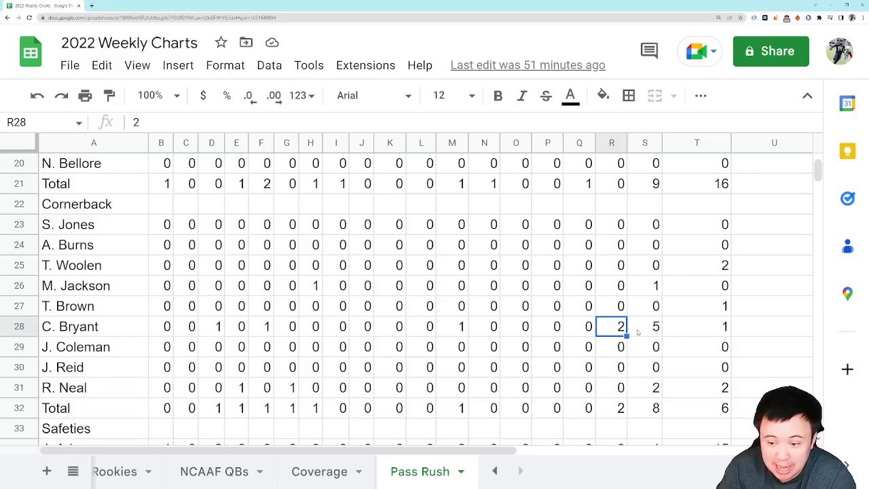
pyautogui.click(640, 332)
pyautogui.click(690, 333)
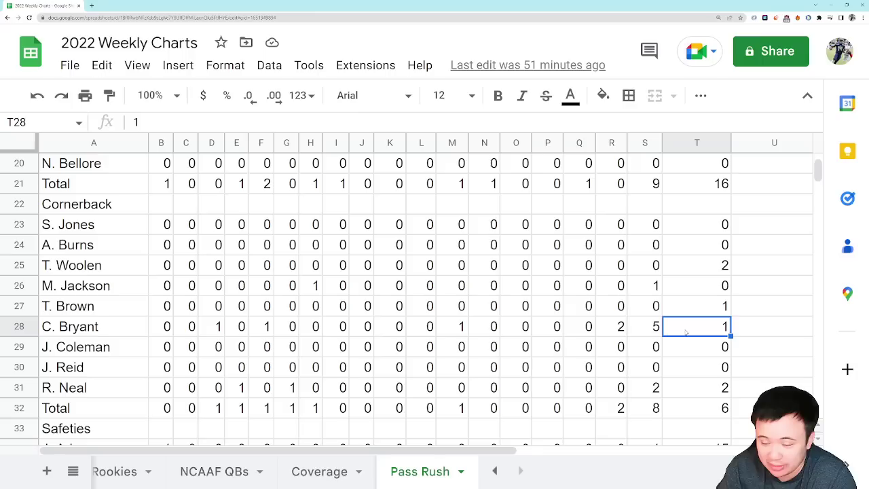
pyautogui.click(664, 410)
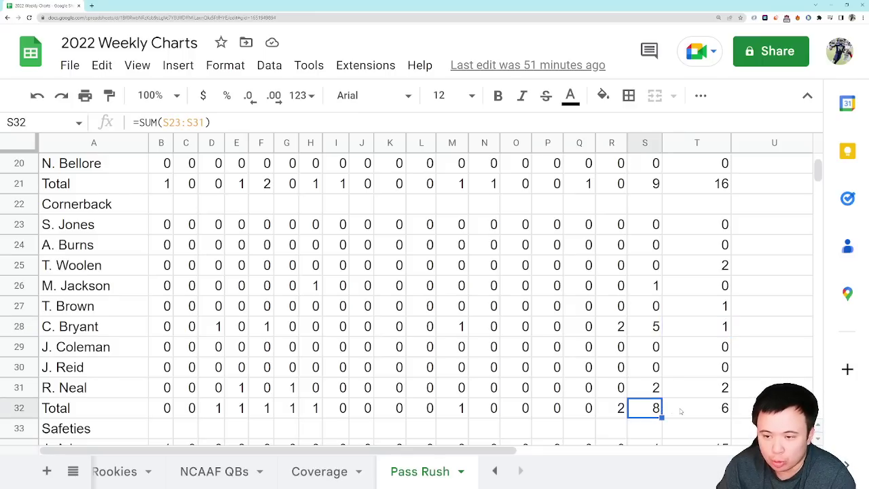
pyautogui.click(720, 410)
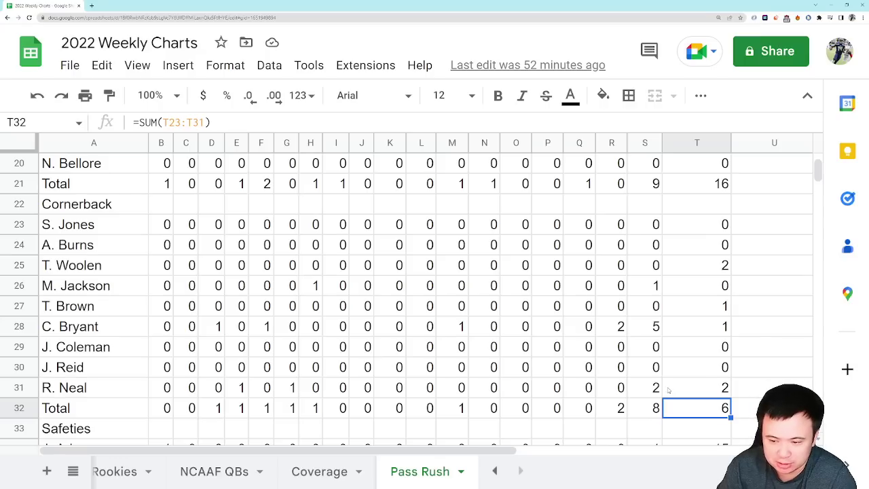
# Review the Safeties season totals in rows 34, 35, 36 and 38, the row 31 total, and the Safeties group total
pyautogui.scroll(-5, 668, 390)
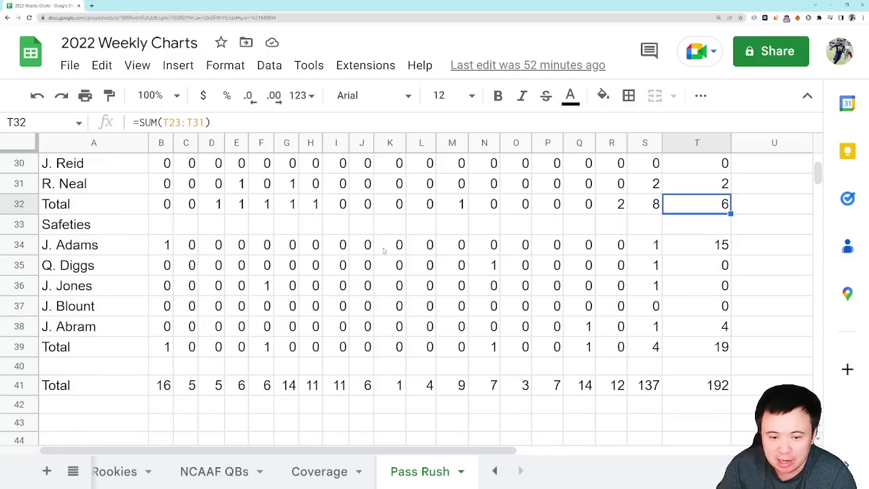
pyautogui.click(660, 252)
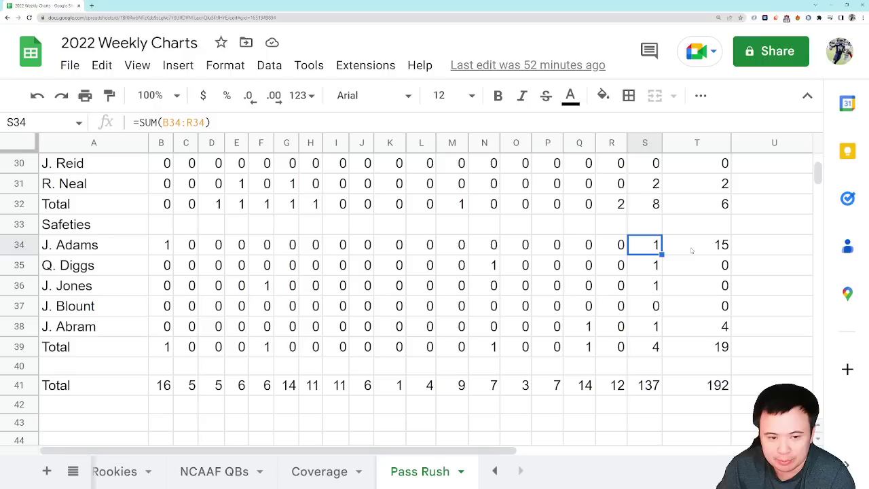
pyautogui.click(666, 270)
pyautogui.click(649, 270)
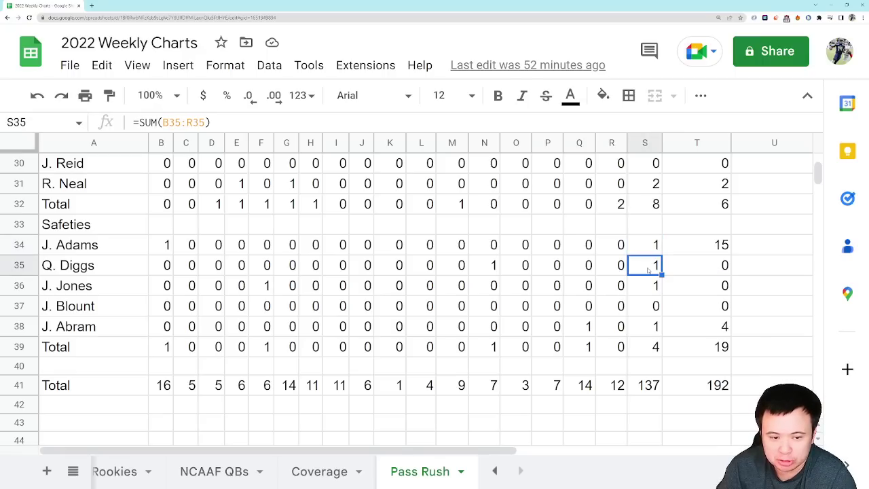
pyautogui.click(650, 292)
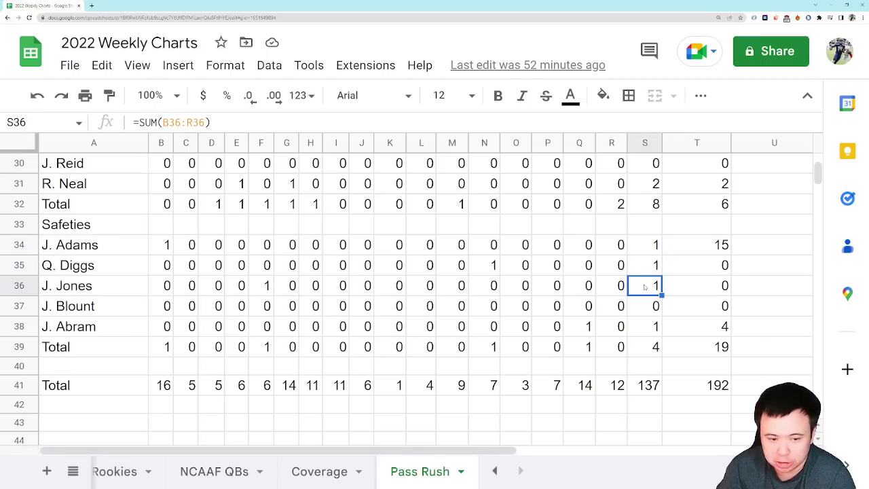
pyautogui.click(648, 325)
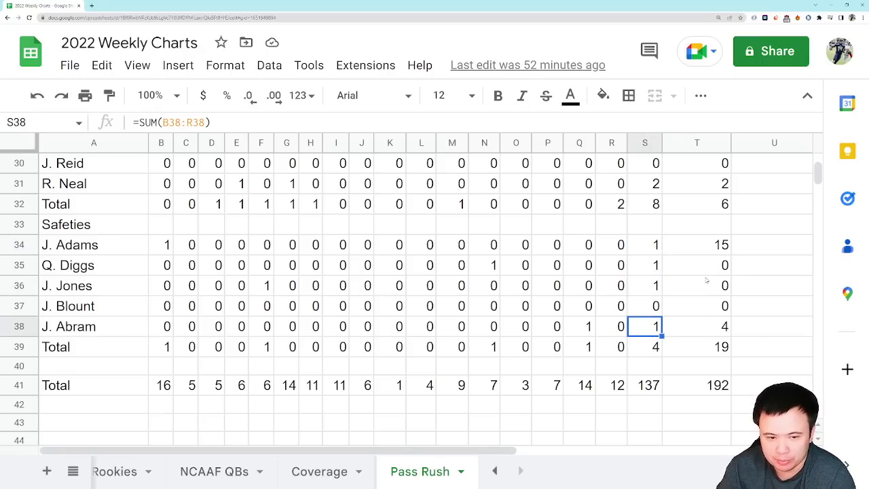
pyautogui.click(651, 187)
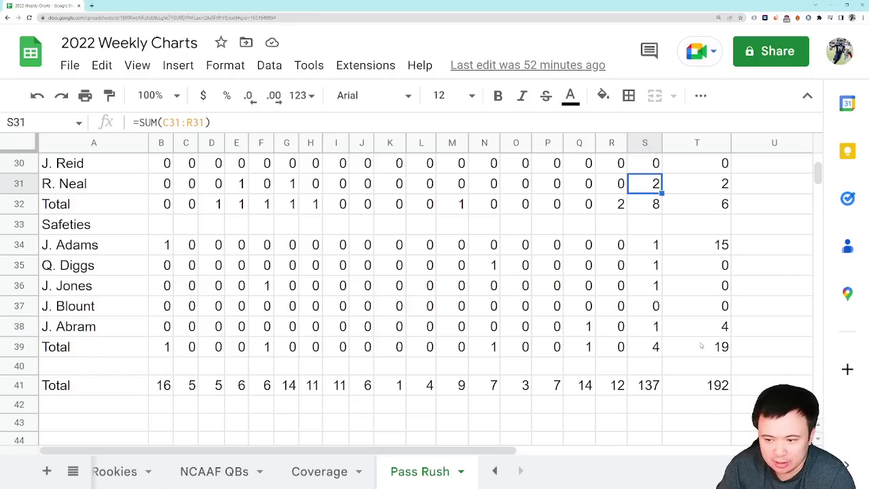
pyautogui.click(652, 353)
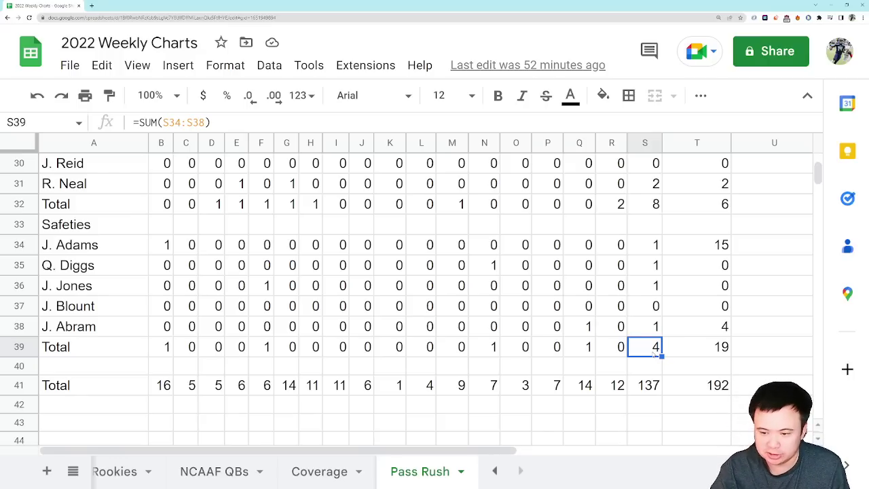
# Compare the overall season total in row 41 with its projection, and examine the team totals for G16 and G17
pyautogui.click(642, 385)
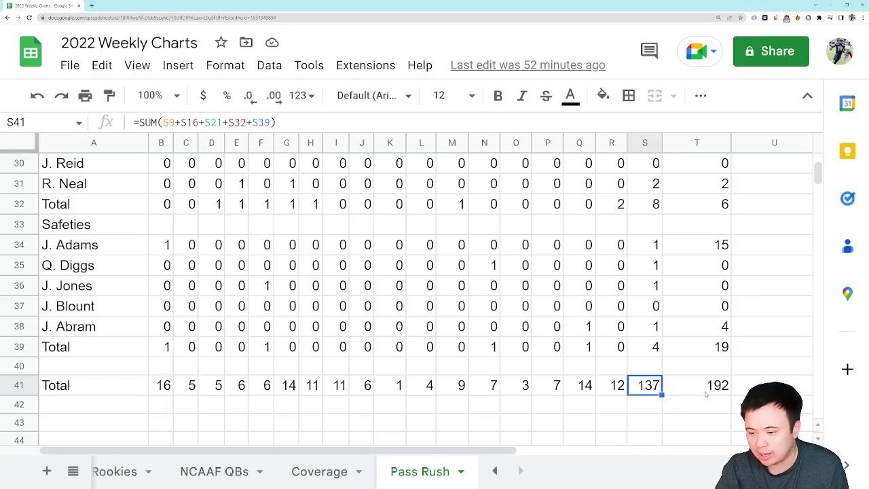
pyautogui.press('Right')
pyautogui.click(653, 402)
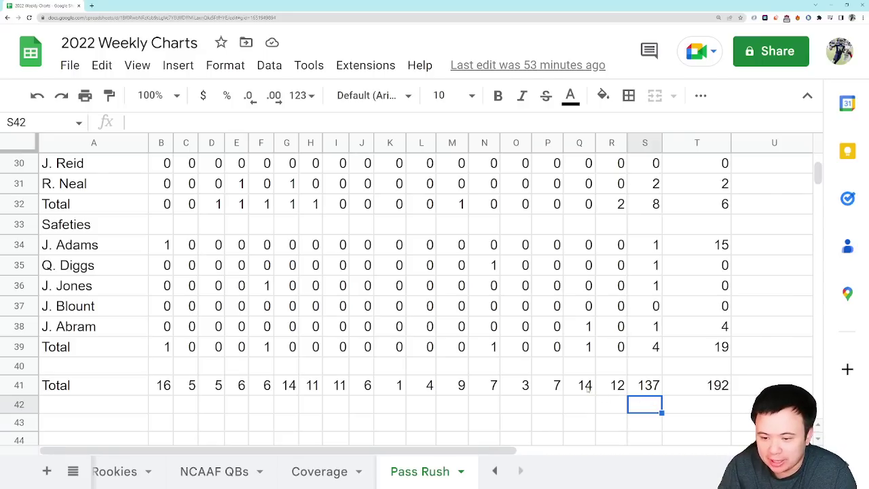
pyautogui.moveTo(594, 392); pyautogui.dragTo(603, 388)
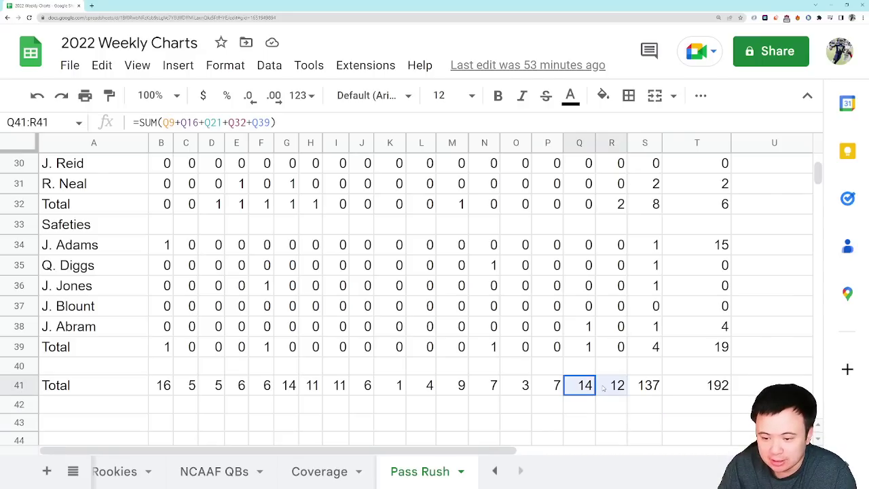
pyautogui.click(647, 407)
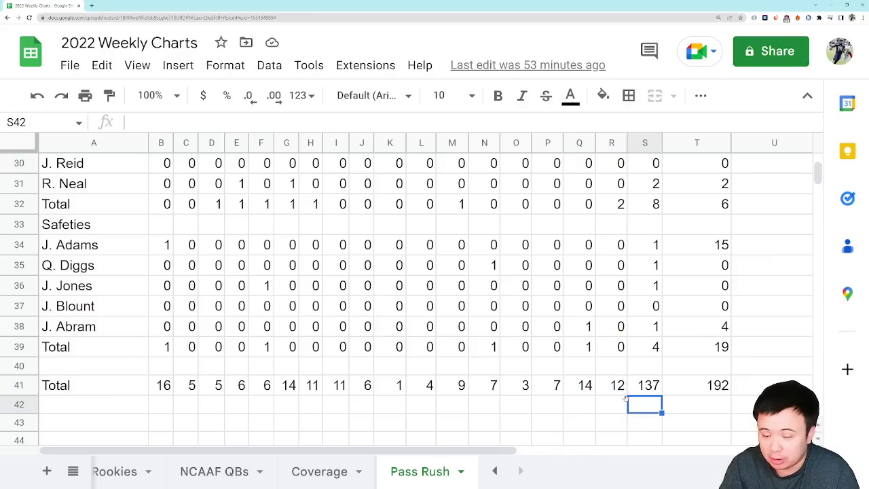